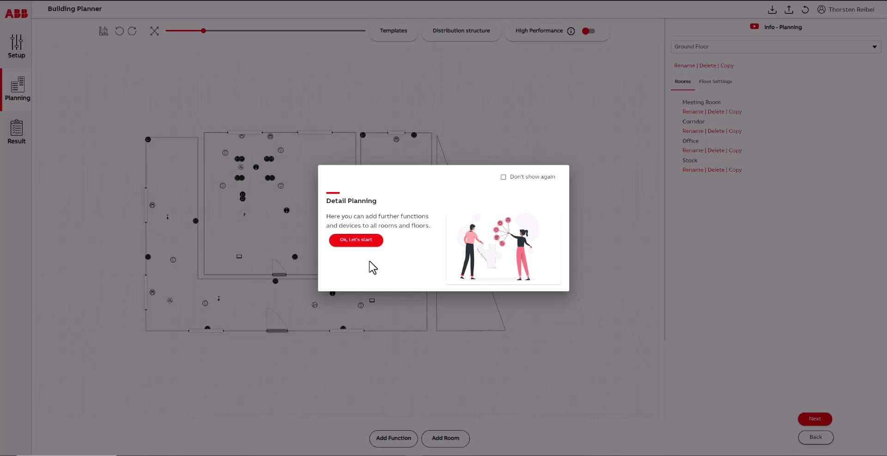
- Close the Detail Planning intro with 'Ok, Let's start' to reveal the Meeting Room, Corridor, Office and Stock
left_click(360, 242)
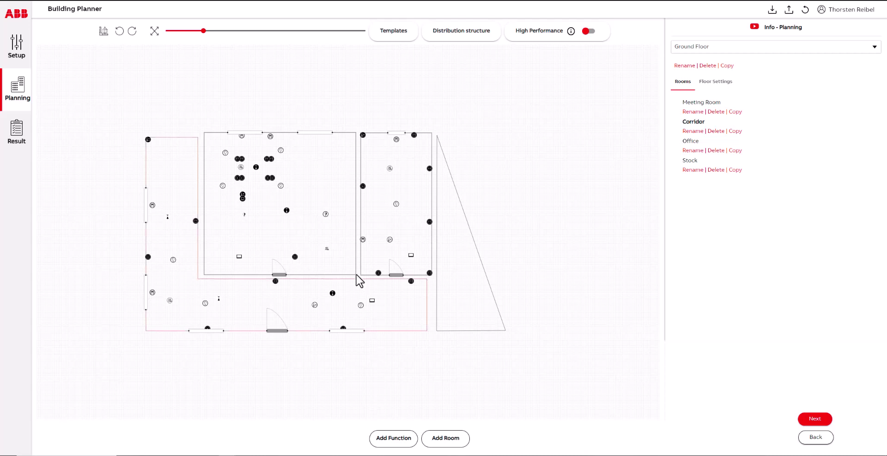
- Fit the Ground Floor plan to the canvas, briefly show room measurements, then enable High Performance mode
left_click(155, 31)
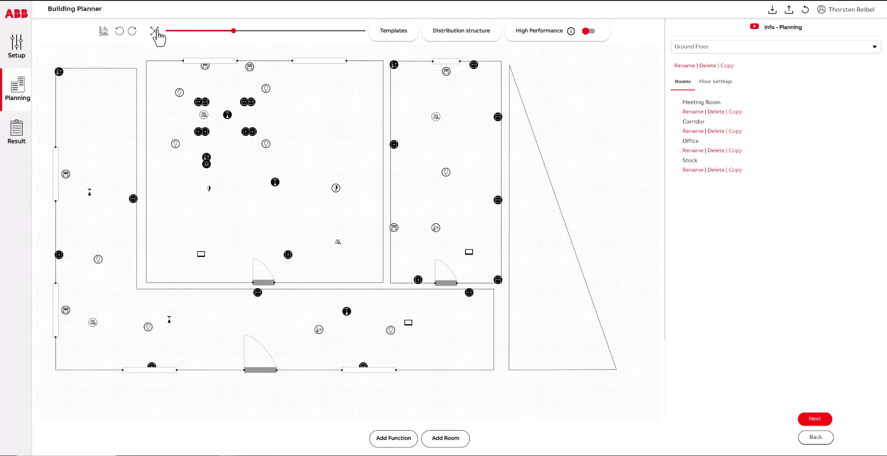
left_click(104, 31)
left_click(104, 31)
left_click(589, 31)
- Return from the Office to the fitted floor view, disable High Performance, and reopen Office settings
double_click(470, 129)
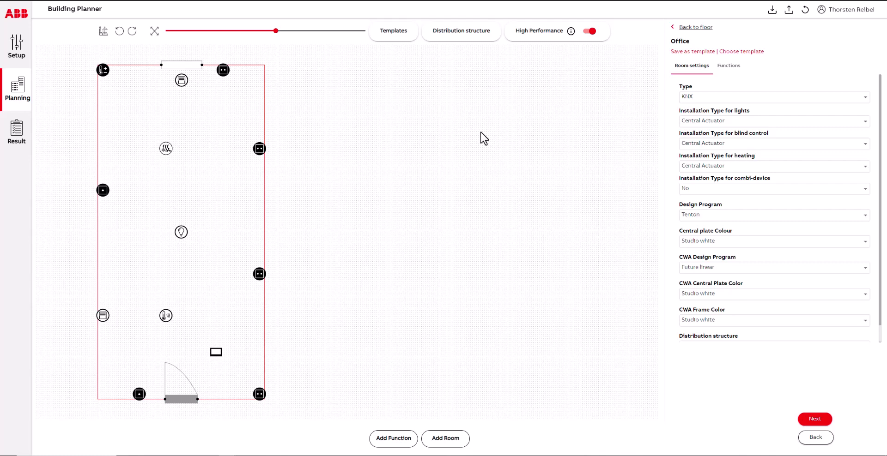
left_click(483, 138)
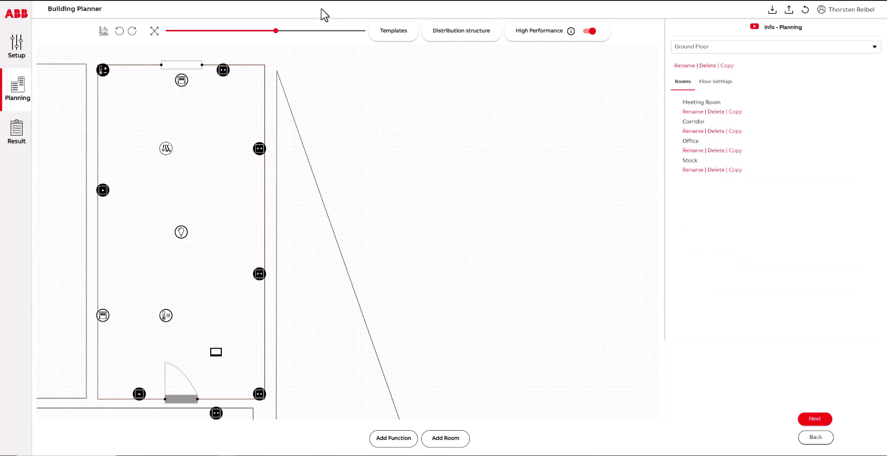
left_click(154, 31)
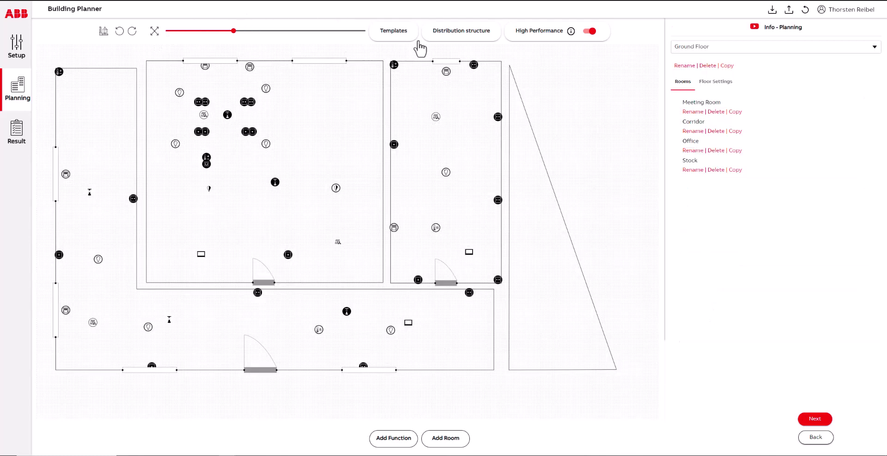
left_click(587, 34)
left_click(471, 106)
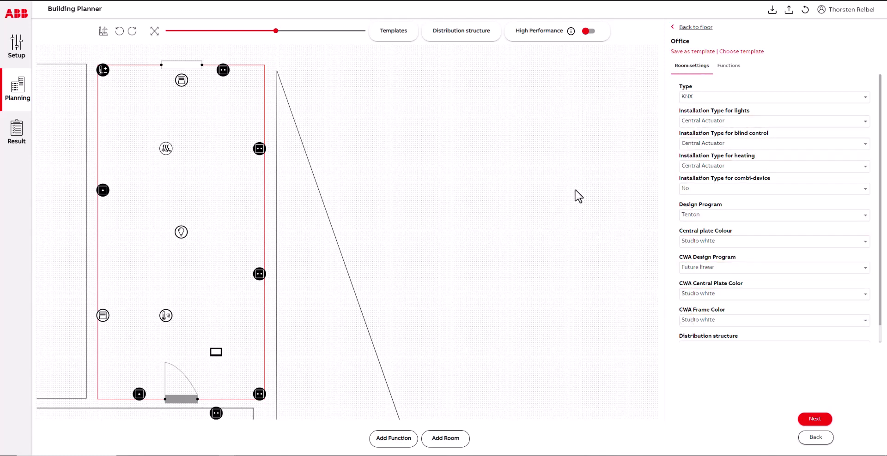
- In the Office's functions, replace FanCoil 1's actuator with FCC/S1.1.1.1
left_click(728, 66)
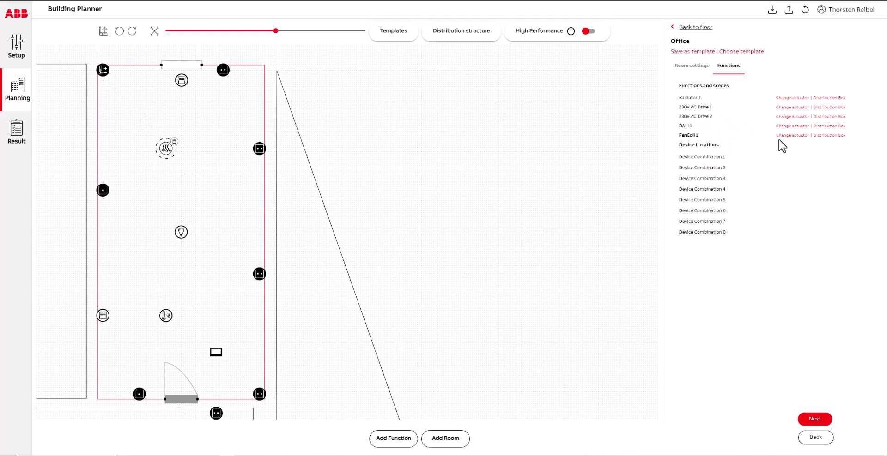
left_click(792, 136)
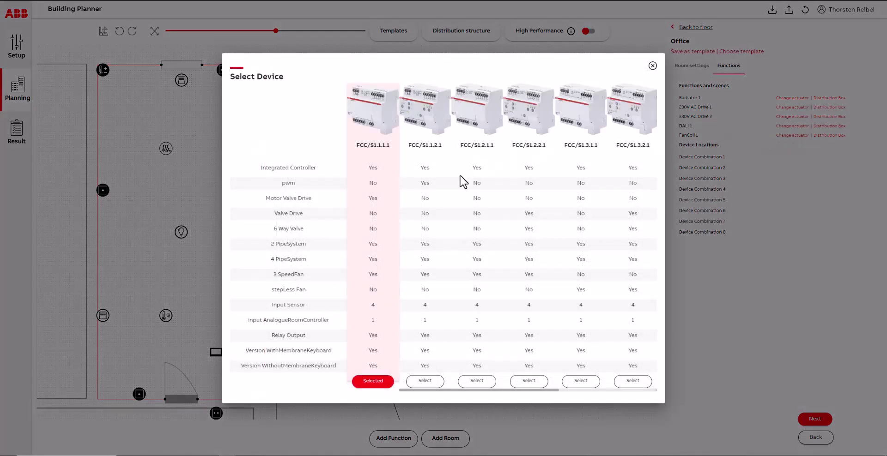
left_click(477, 382)
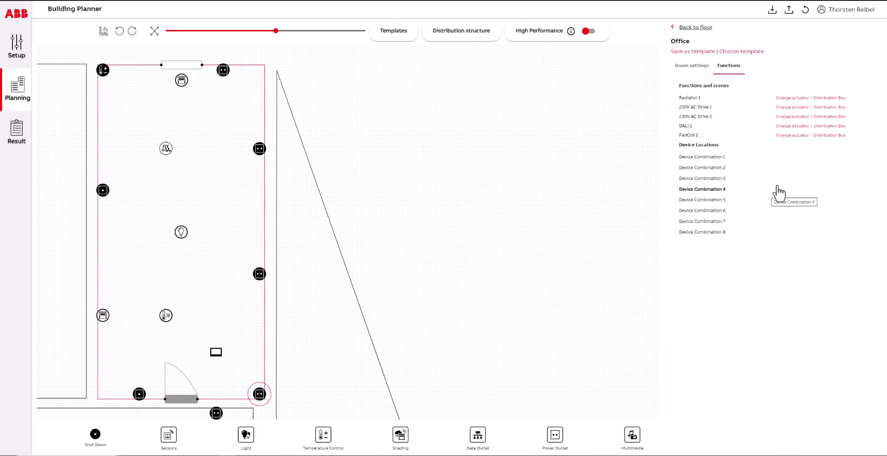
- Duplicate the 230V AC Drive 1 module and change it to a JA/S4.SMI.1M SMI Drive shading actuator
left_click(836, 107)
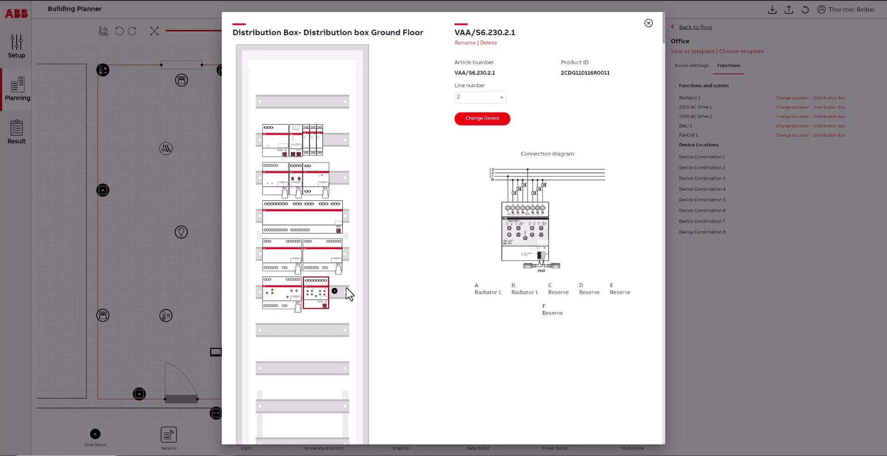
mouse_move(326, 294)
left_mouse_down()
mouse_move(297, 300)
mouse_move(334, 298)
left_mouse_up()
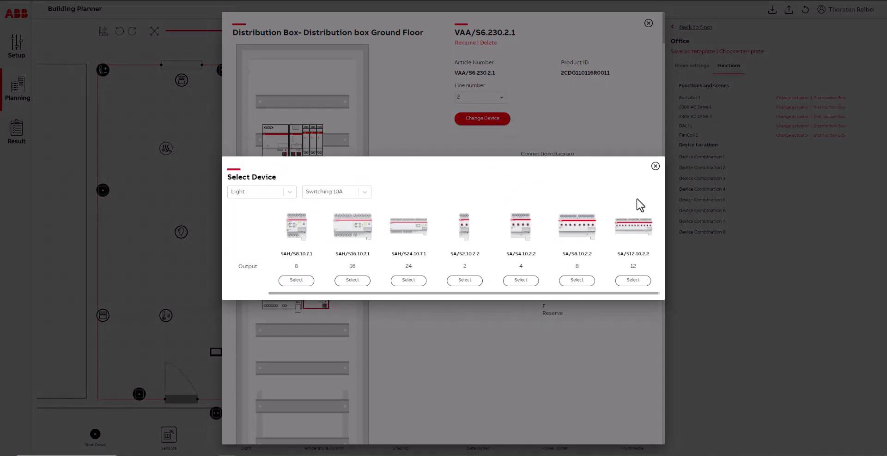
left_click(294, 191)
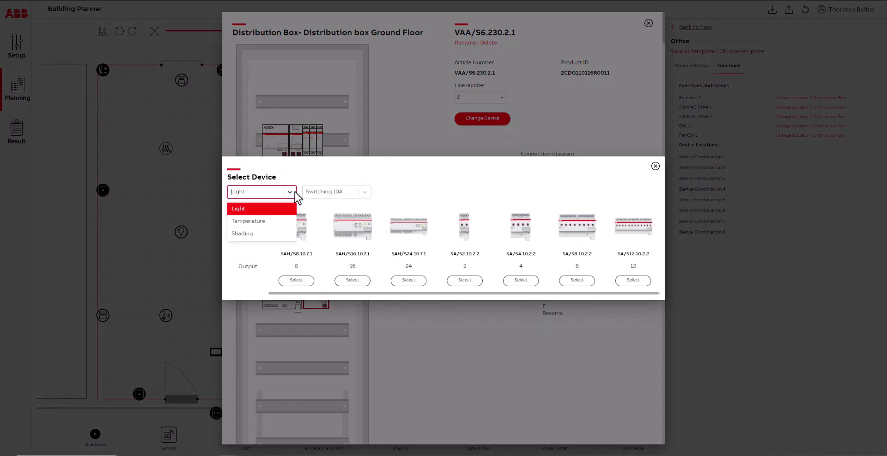
left_click(255, 234)
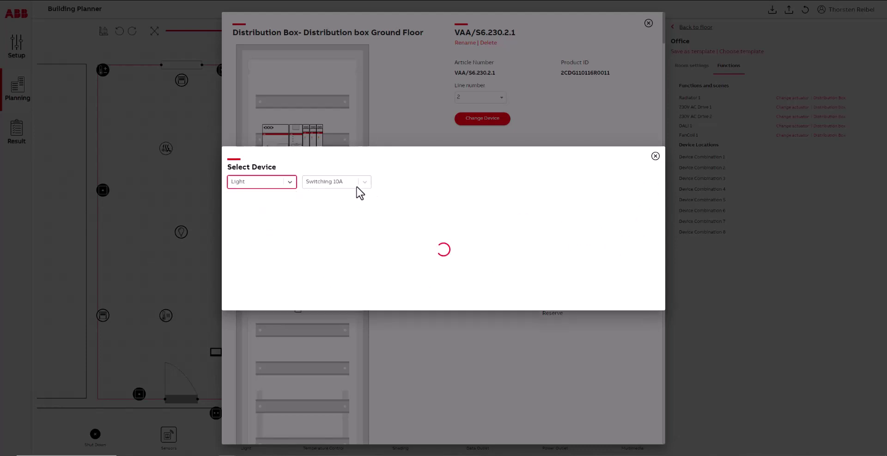
left_click(367, 179)
left_click(335, 205)
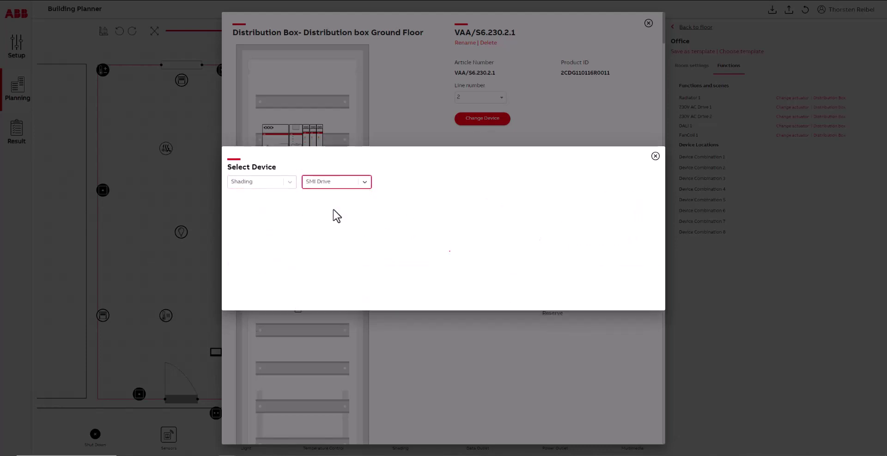
left_click(312, 282)
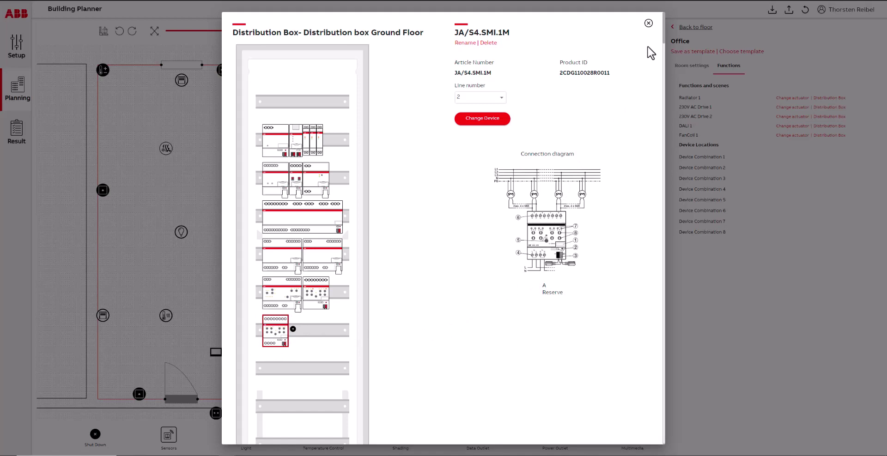
- Close the distribution box, leave the Office, and switch to Floor 1 and back to Ground Floor
left_click(649, 23)
left_click(478, 190)
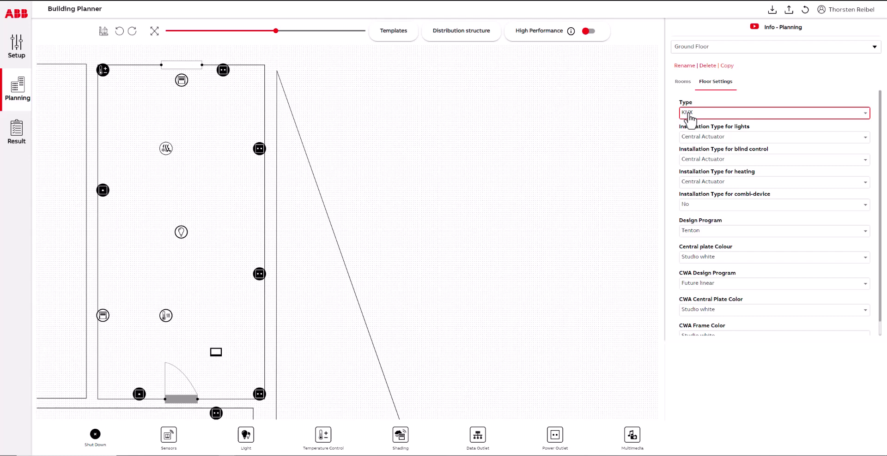
left_click(876, 46)
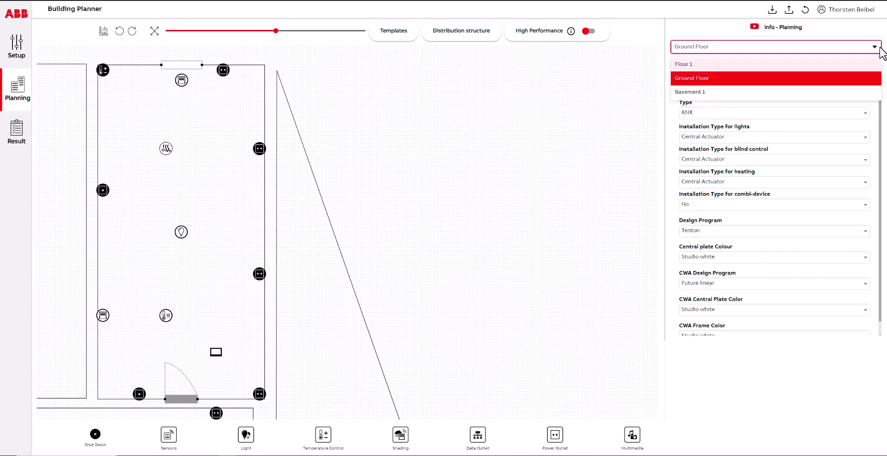
left_click(696, 67)
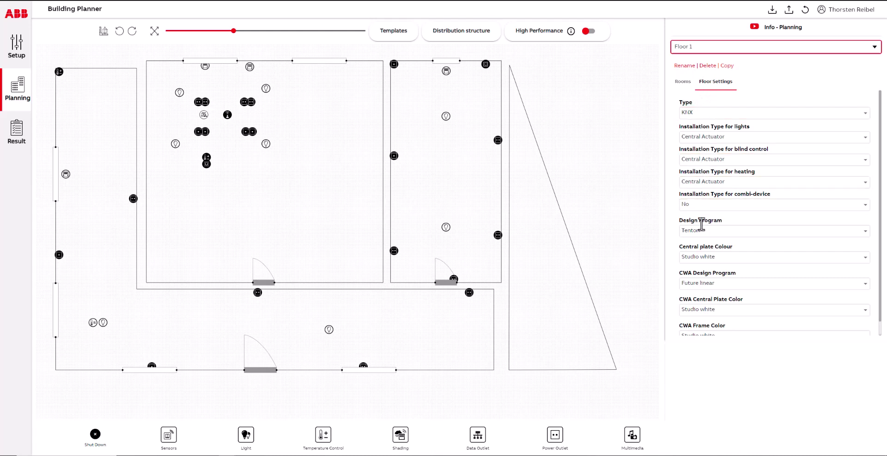
left_click(707, 48)
left_click(690, 80)
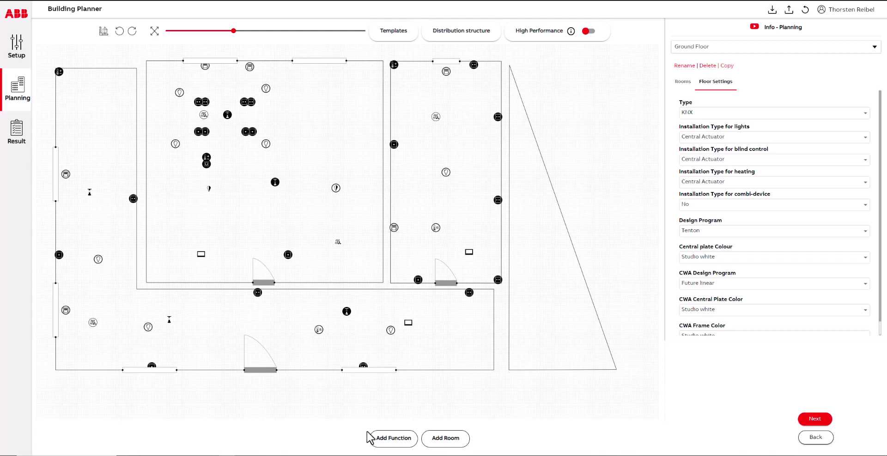
left_click(381, 445)
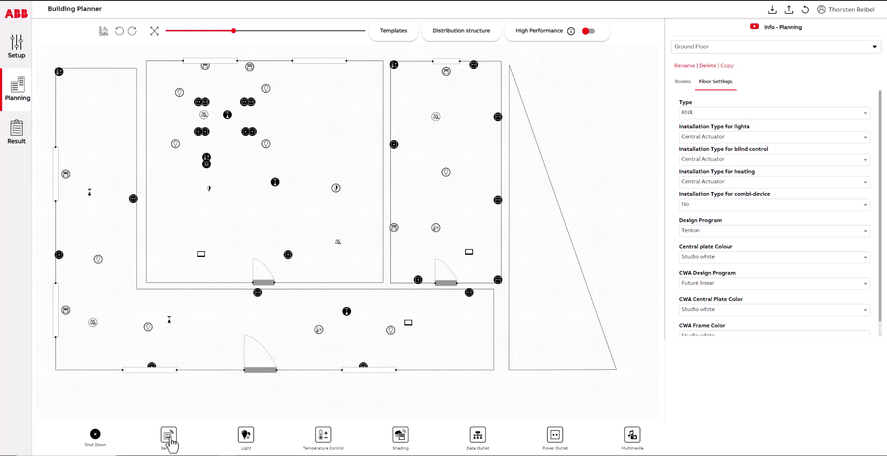
left_click(170, 437)
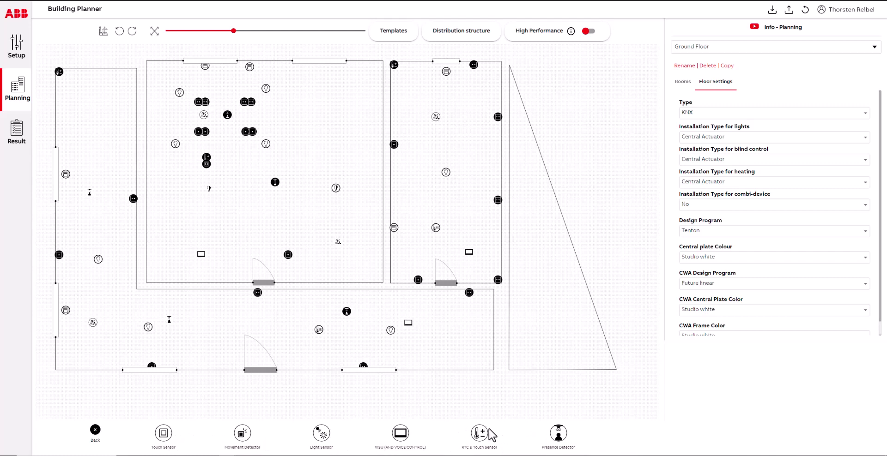
left_click(95, 431)
left_click(245, 437)
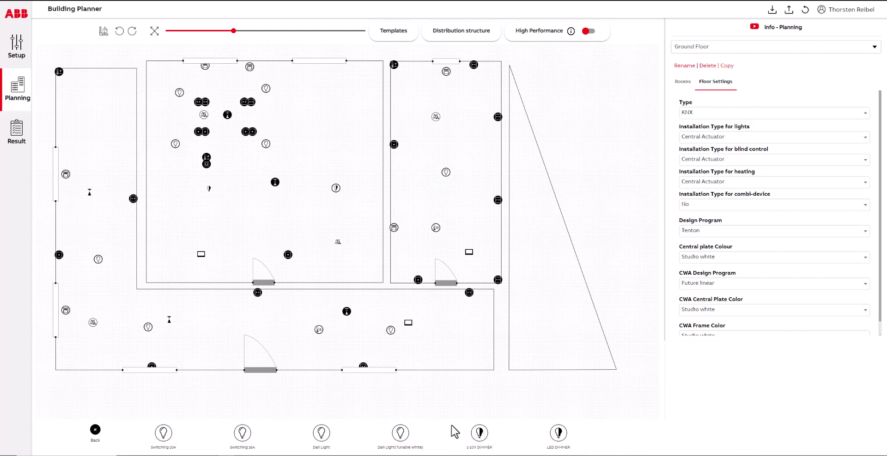
left_click(88, 433)
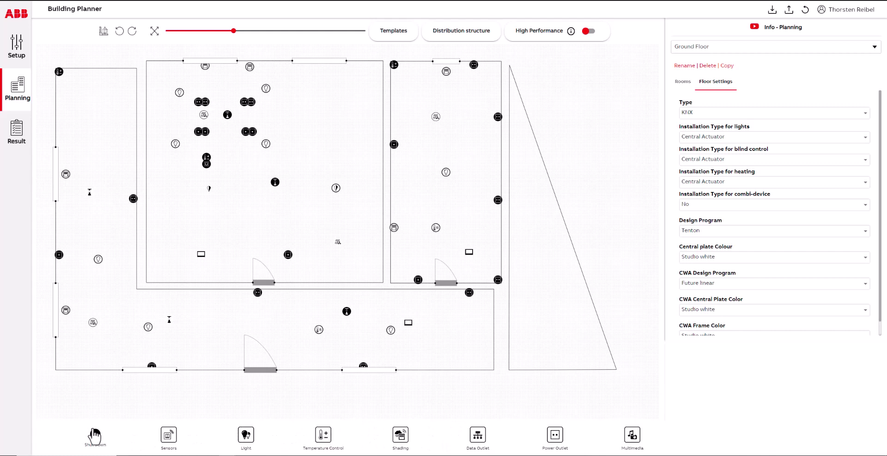
left_click(321, 441)
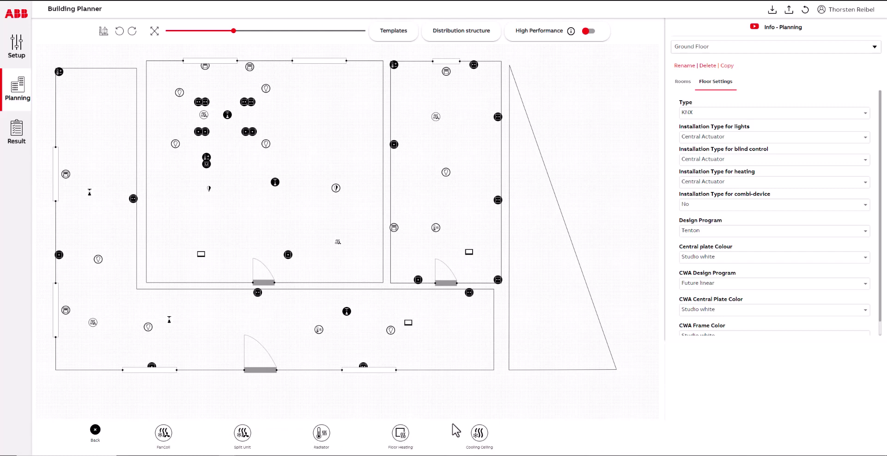
left_click(94, 431)
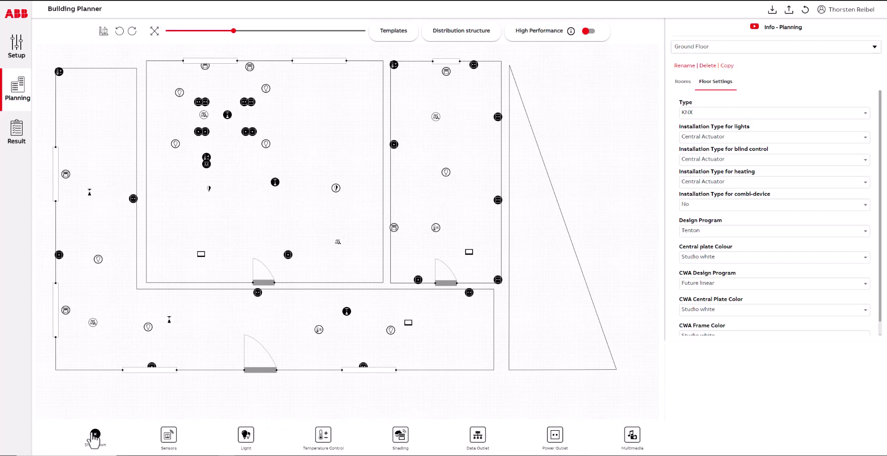
left_click(400, 436)
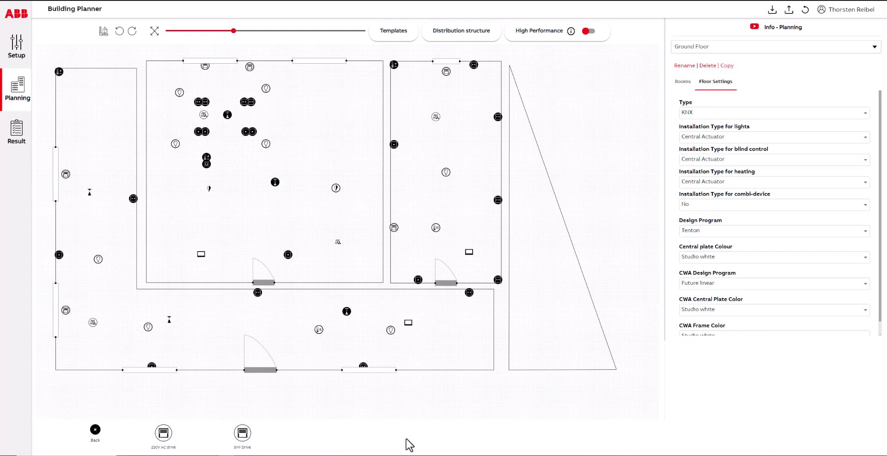
left_click(95, 431)
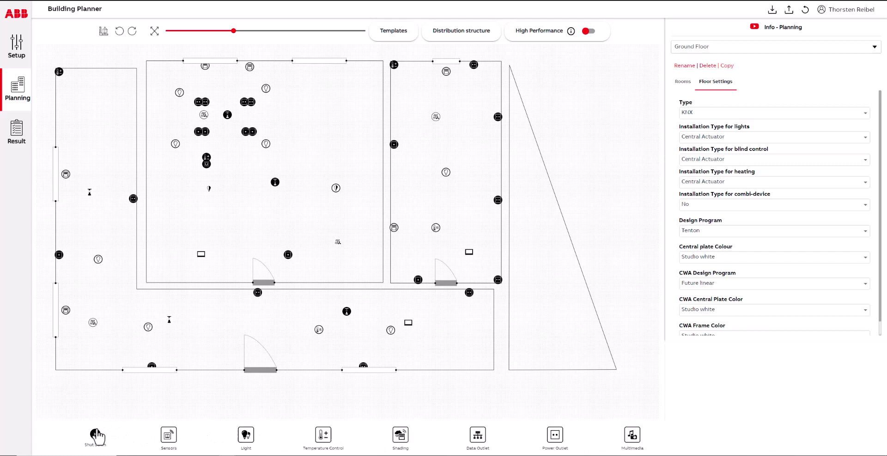
left_click(478, 436)
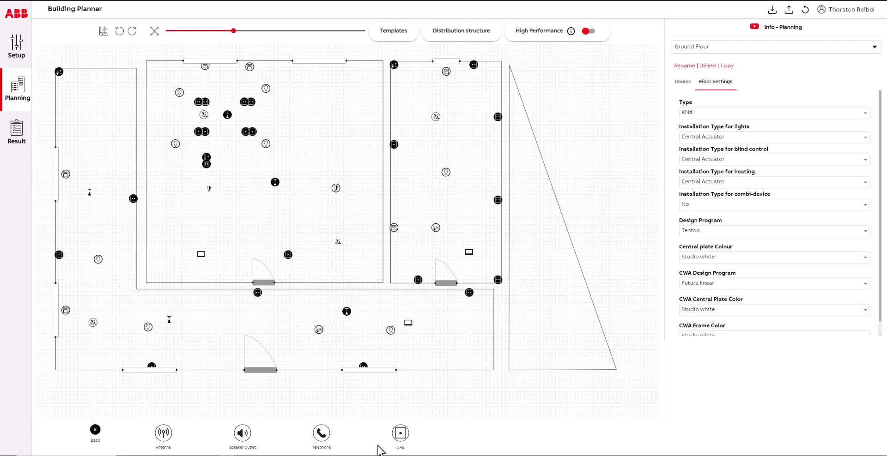
left_click(96, 433)
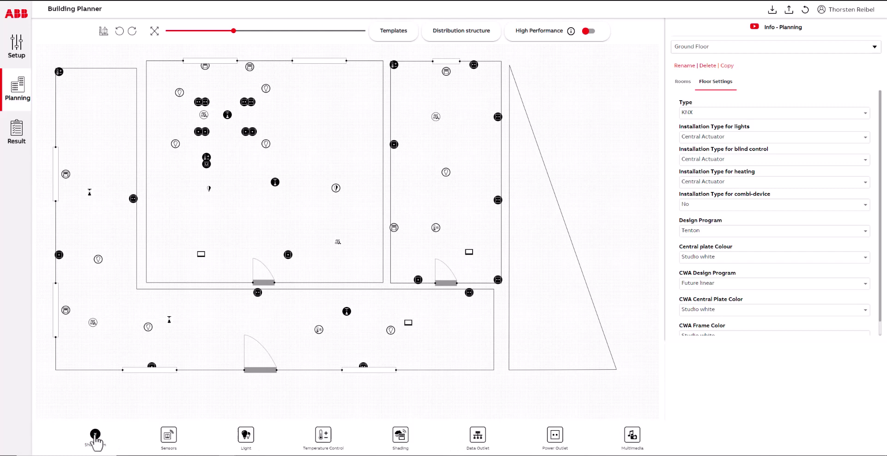
left_click(558, 441)
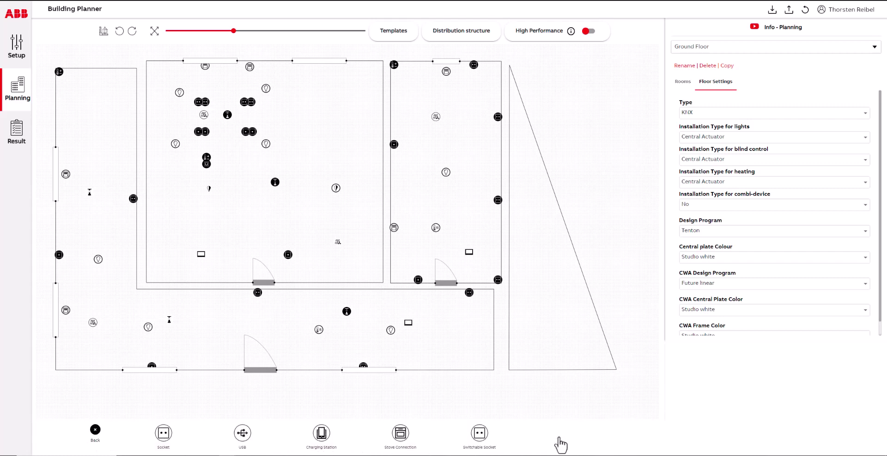
left_click(95, 435)
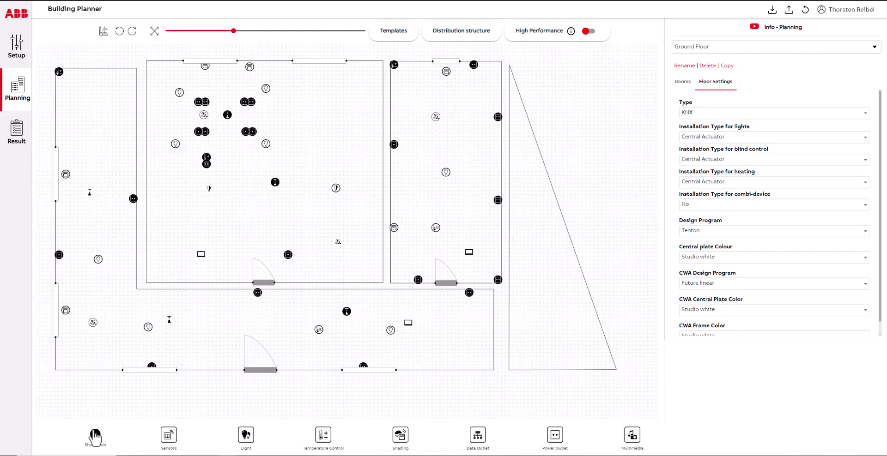
left_click(638, 438)
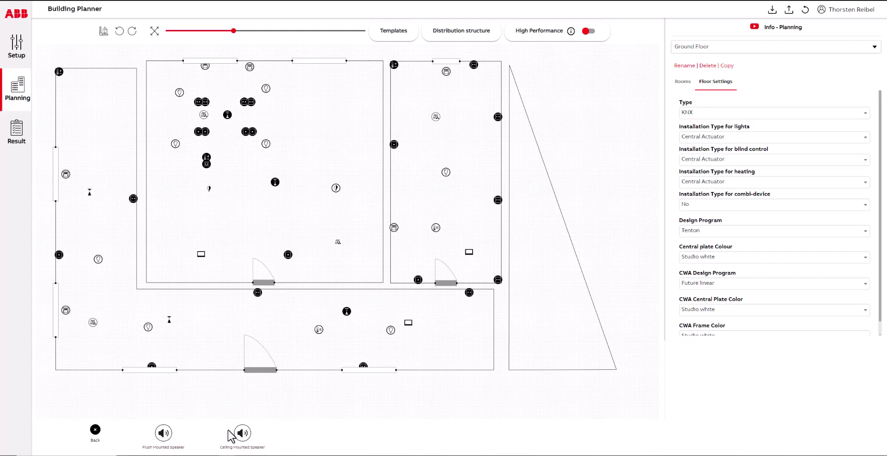
left_click(95, 431)
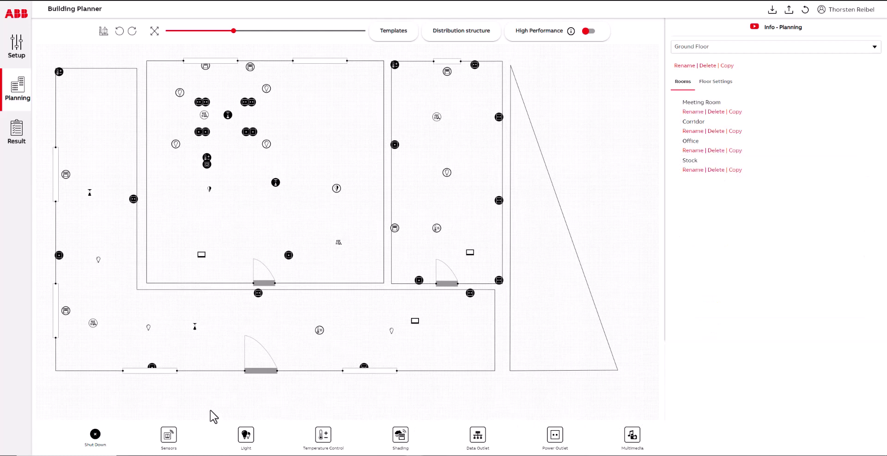
- Drag a Presence Detector from Sensors into the corridor's right end and nudge it slightly left
left_click(169, 437)
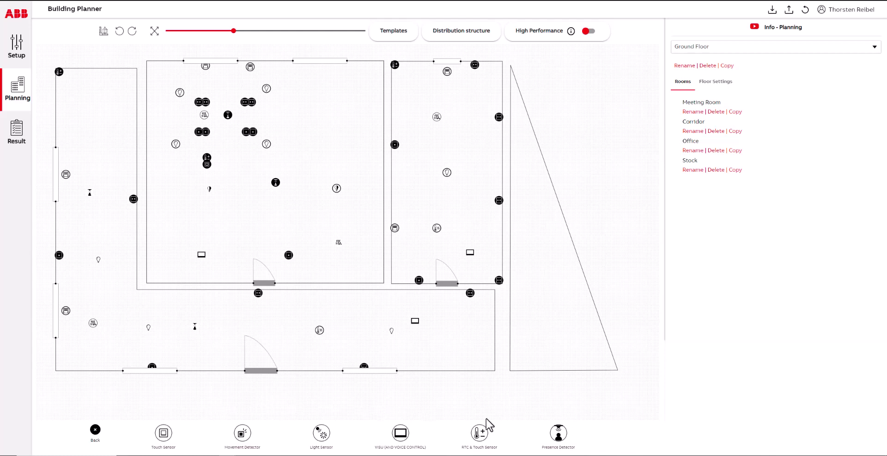
left_click_drag(564, 438, 447, 329)
left_click_drag(448, 331, 444, 333)
left_click(444, 333)
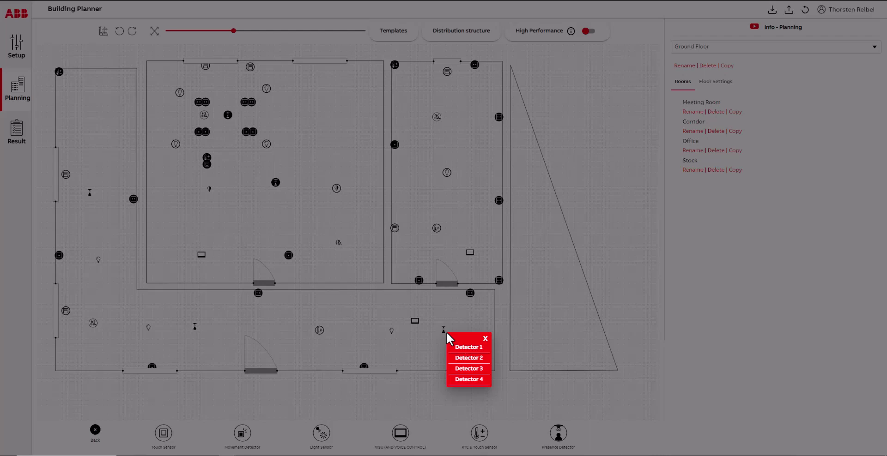
left_click(484, 340)
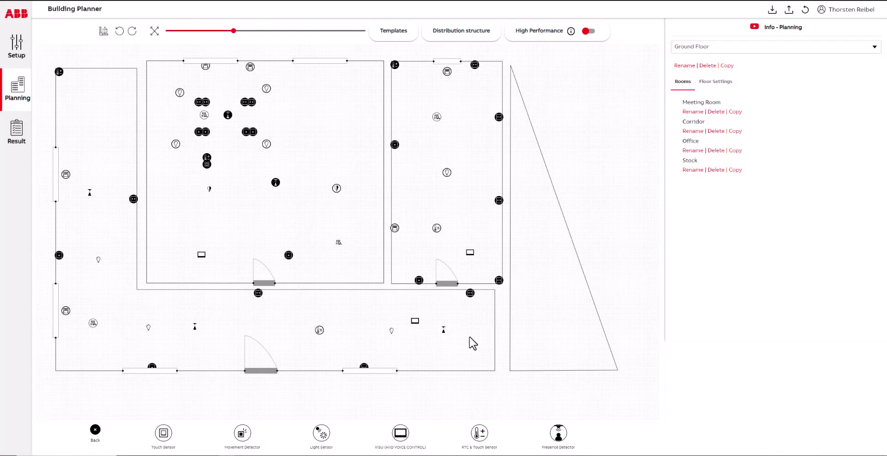
- In the Corridor, link a light to the presence detector's Detector 1, then select the other light
left_click(397, 339)
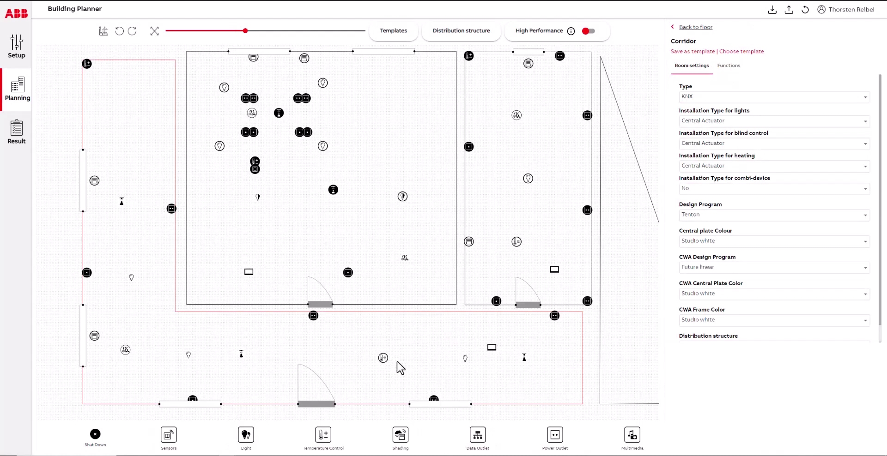
left_click(465, 358)
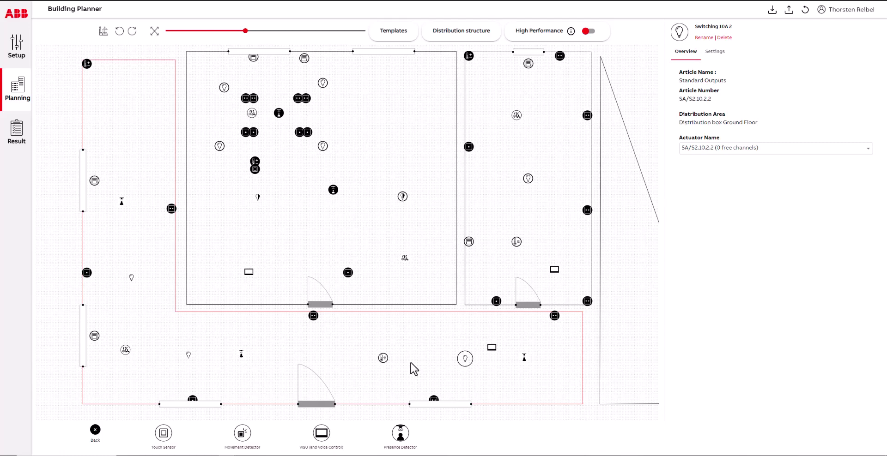
left_click(525, 360)
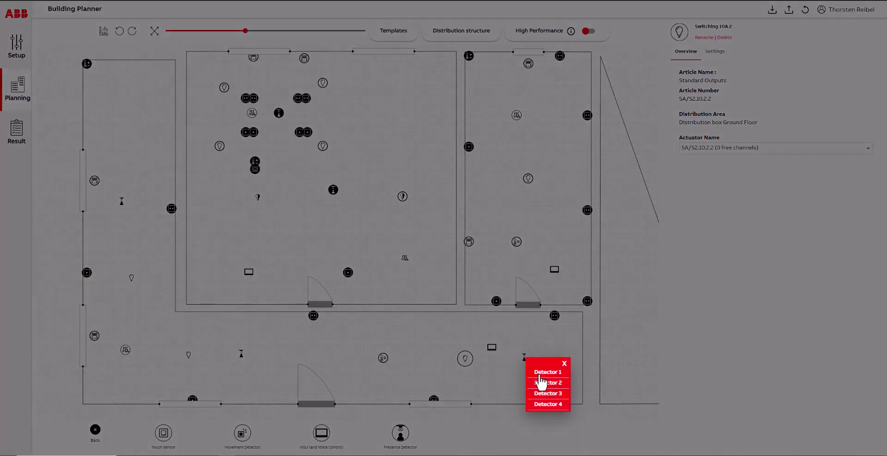
left_click(540, 377)
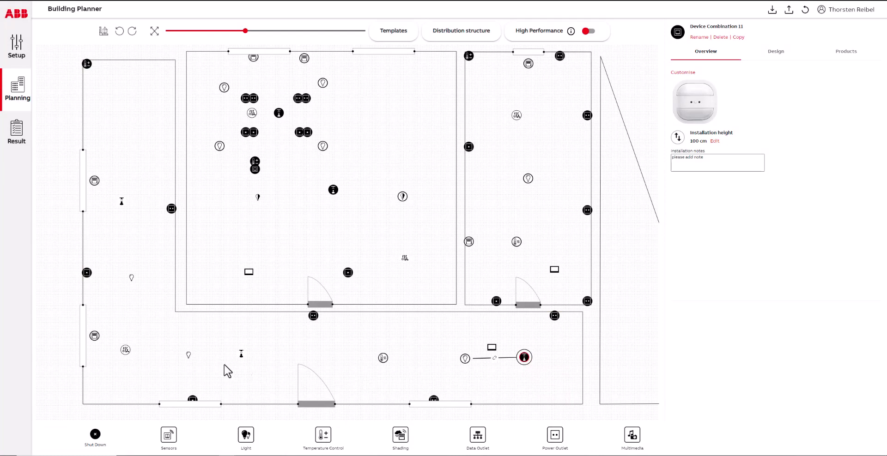
left_click(188, 355)
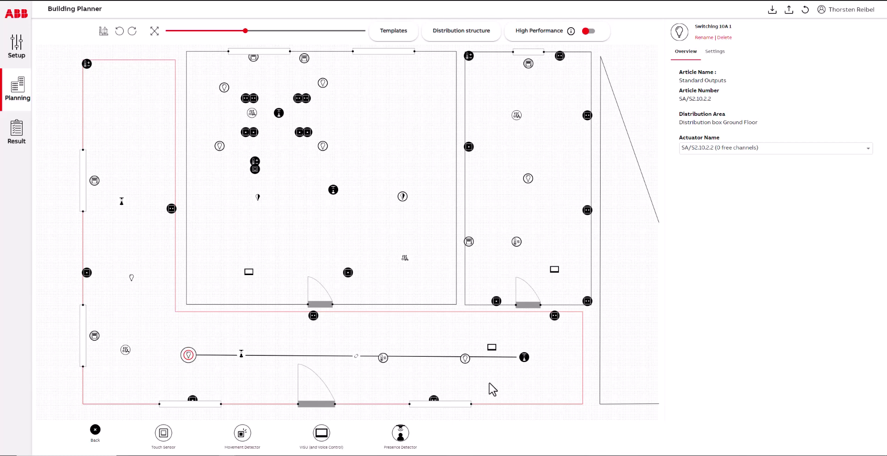
- Reselect the corridor presence detector and pick a detector channel to show Device Combination 11's details
left_click(356, 356)
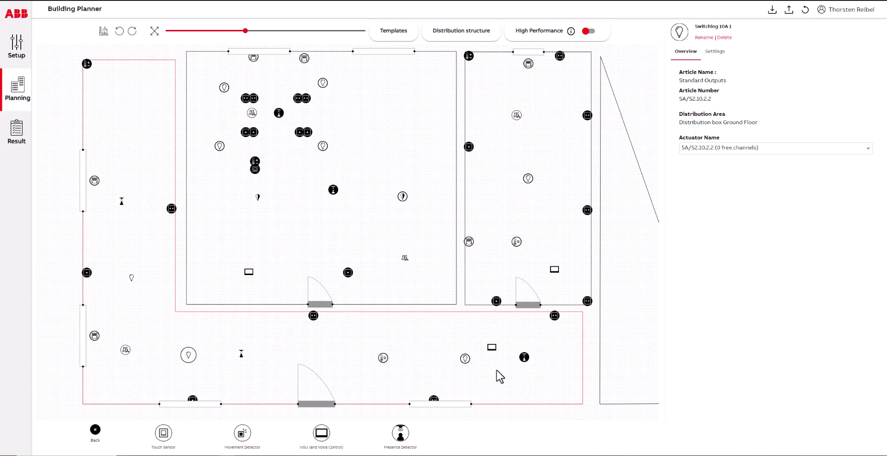
left_click(523, 358)
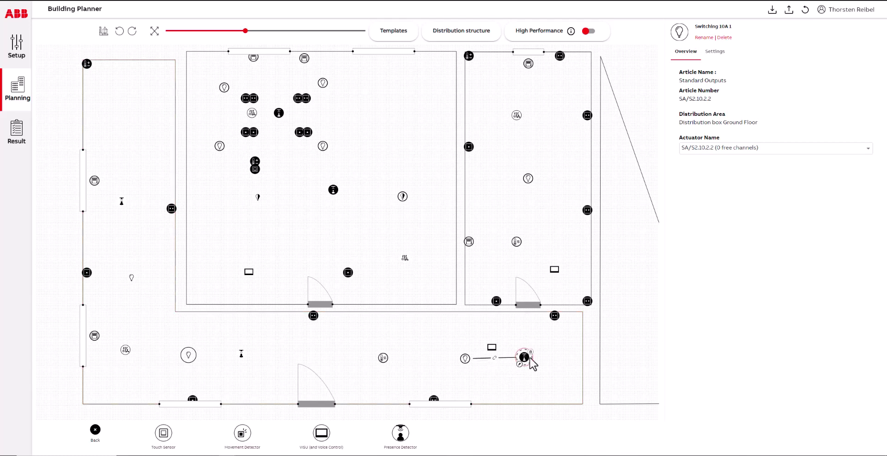
left_click(527, 360)
left_click(548, 387)
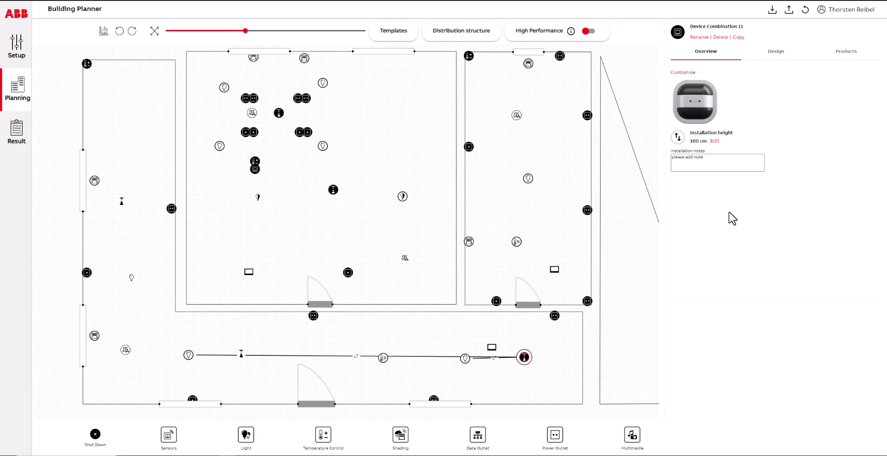
- Swap the corridor detector's product for Presence Detection article 6131/50-24
left_click(850, 53)
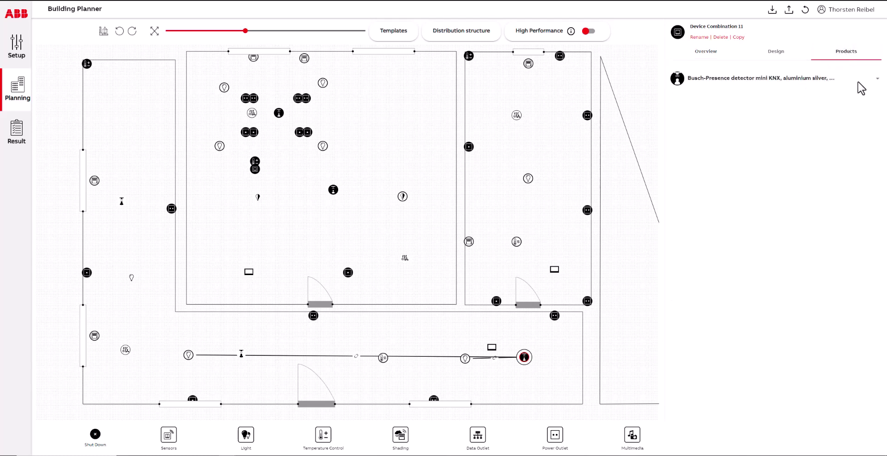
left_click(877, 79)
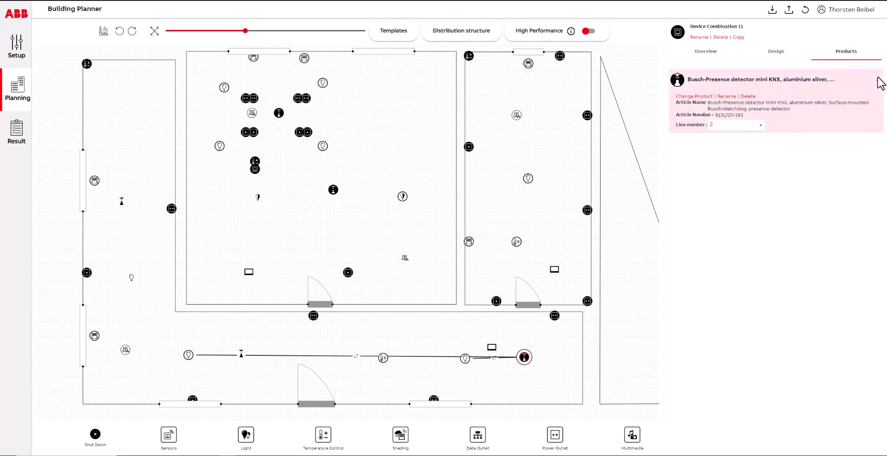
left_click(710, 98)
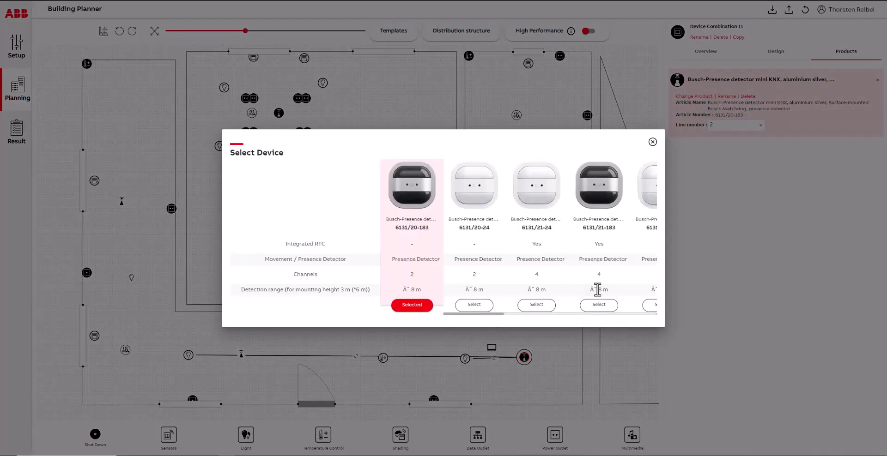
left_click_drag(497, 315, 608, 320)
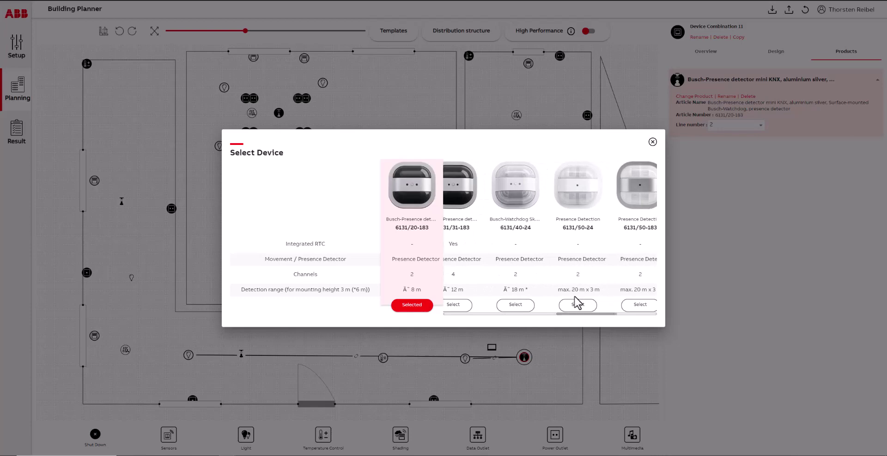
left_click(577, 306)
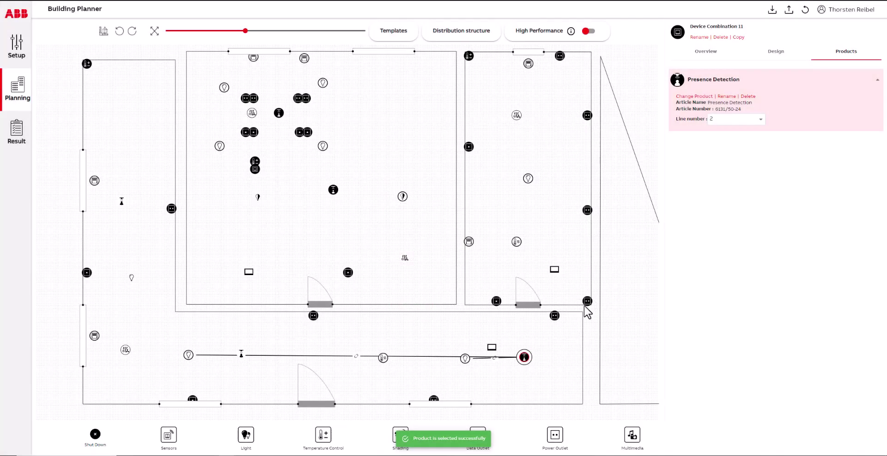